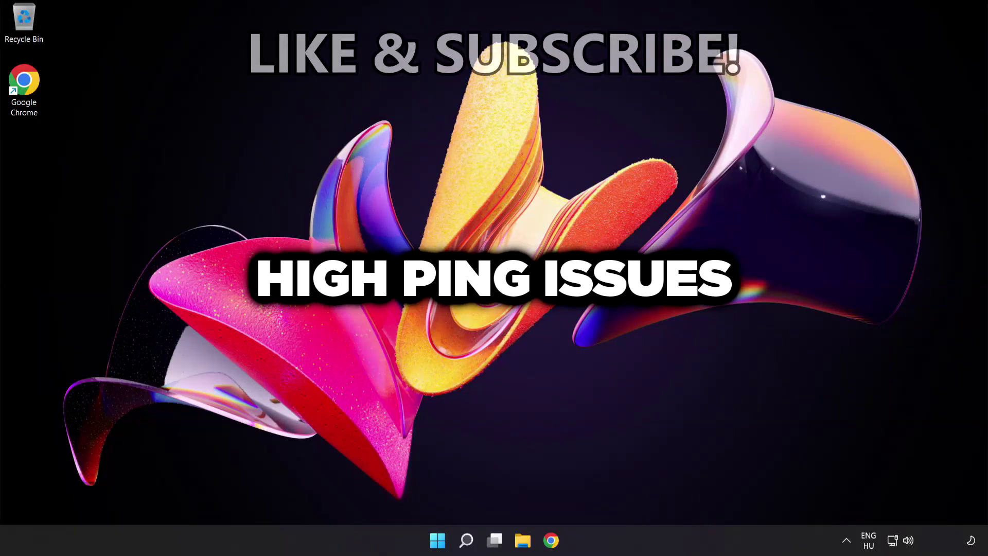
- Search for 'cmd' and bring up the Command Prompt result's run-as-administrator option
left_click(466, 541)
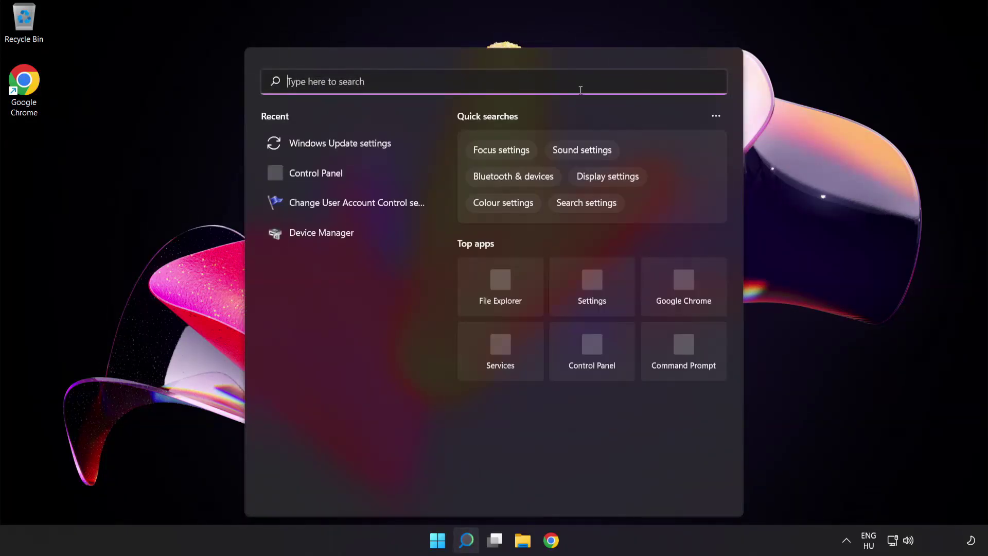
type("cmd")
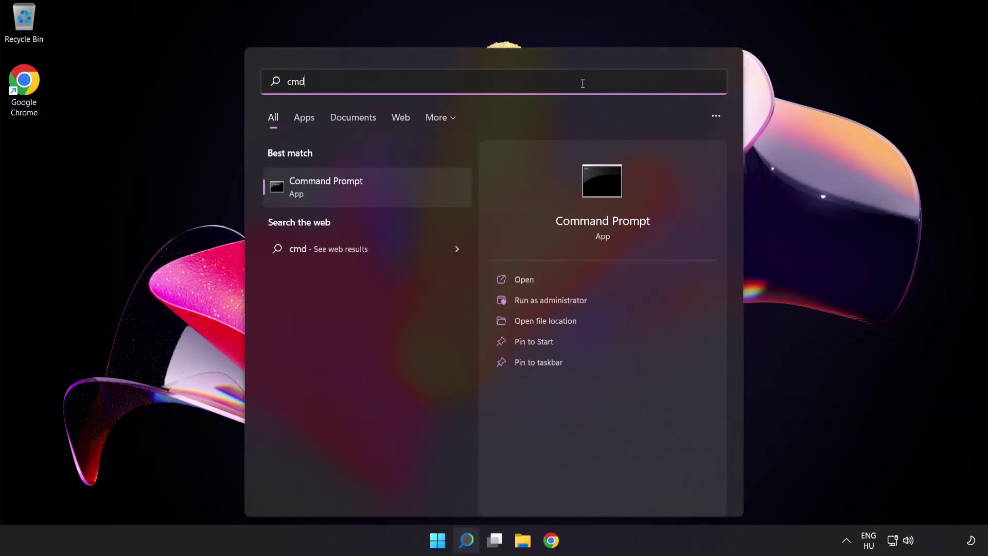
right_click(380, 192)
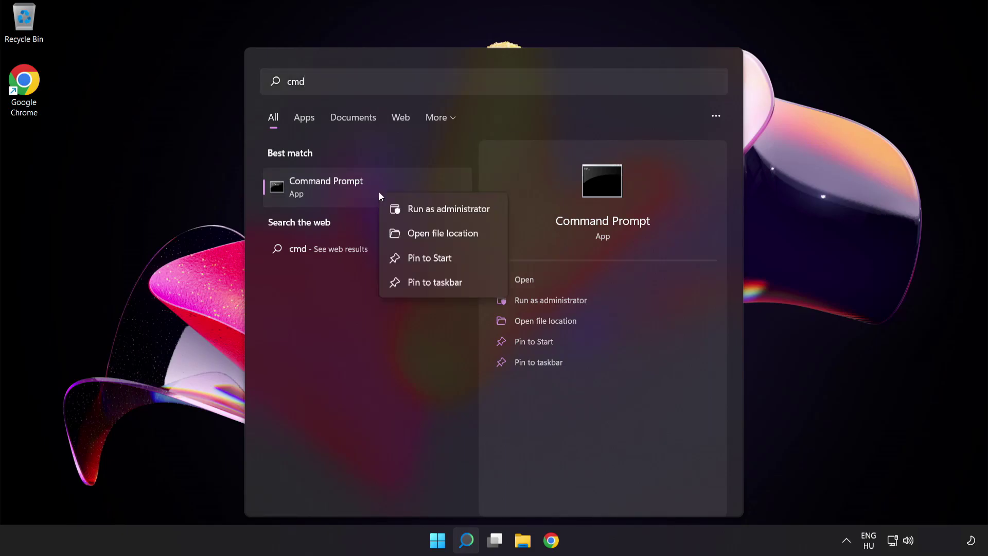
- Start Command Prompt as administrator, centre it, and run ipconfig /flushdns
left_click(454, 211)
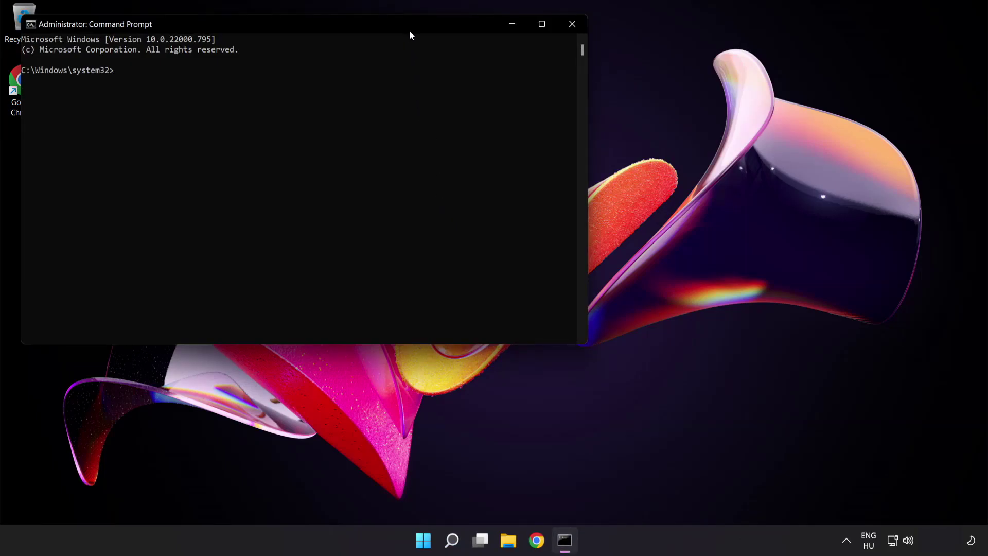
left_click_drag(409, 31, 589, 117)
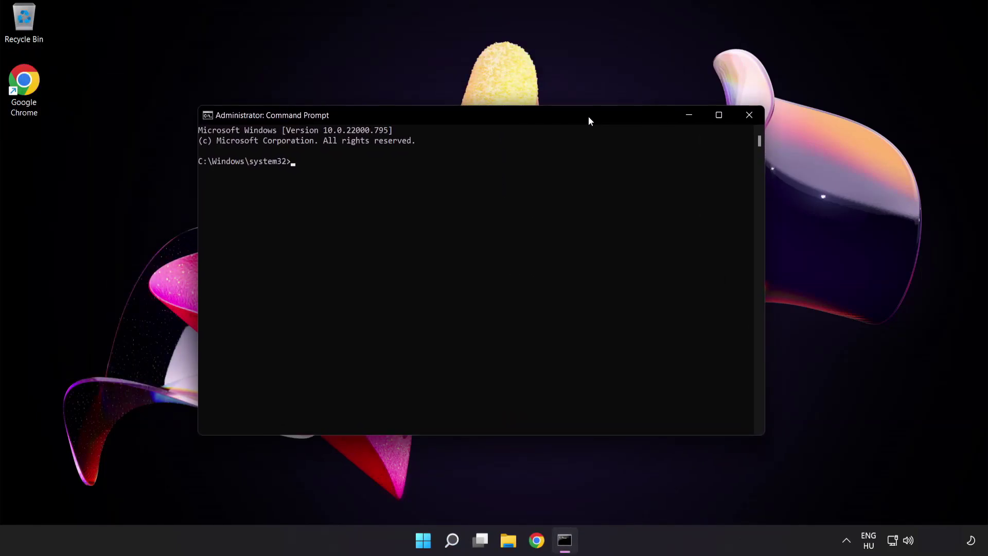
type("ipconfig")
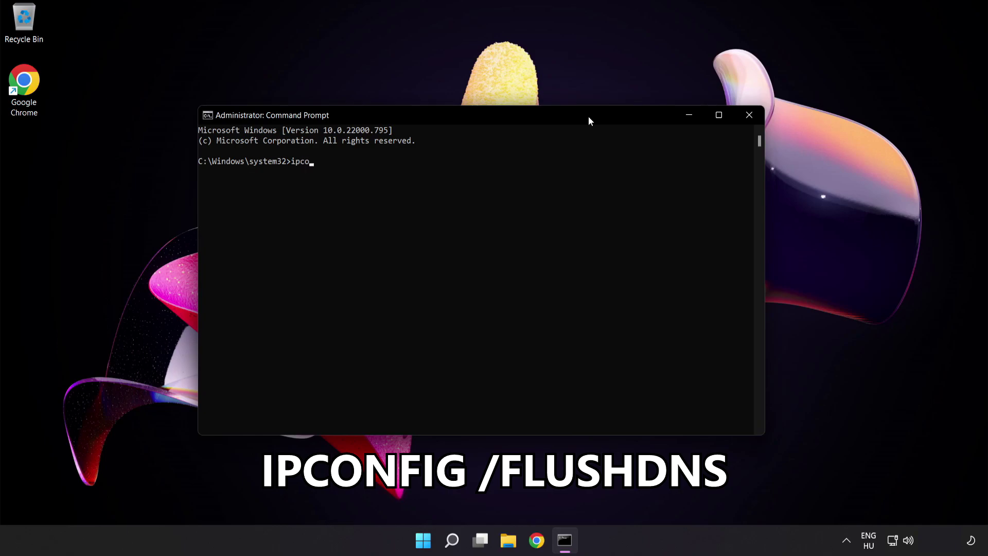
type(" /flushd")
type("ns")
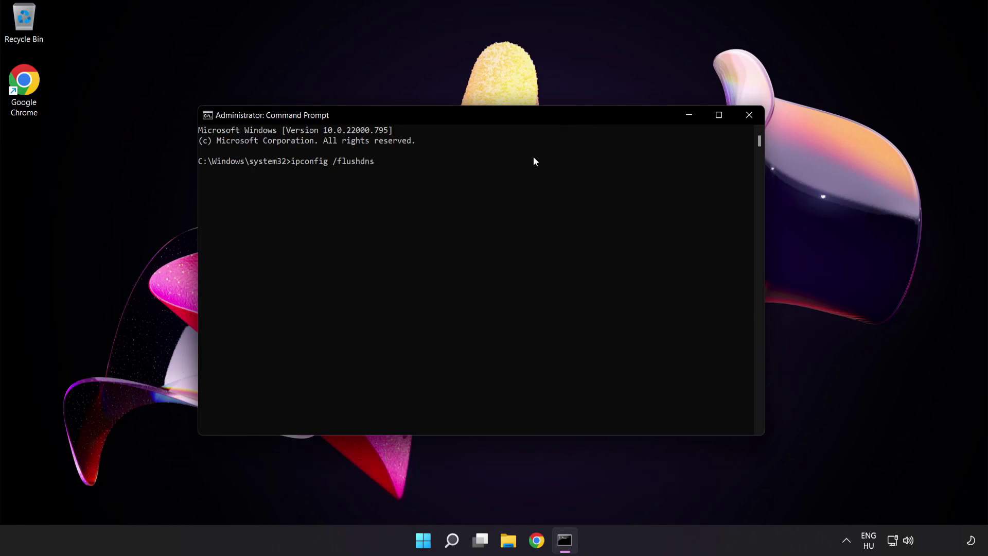
key("Return")
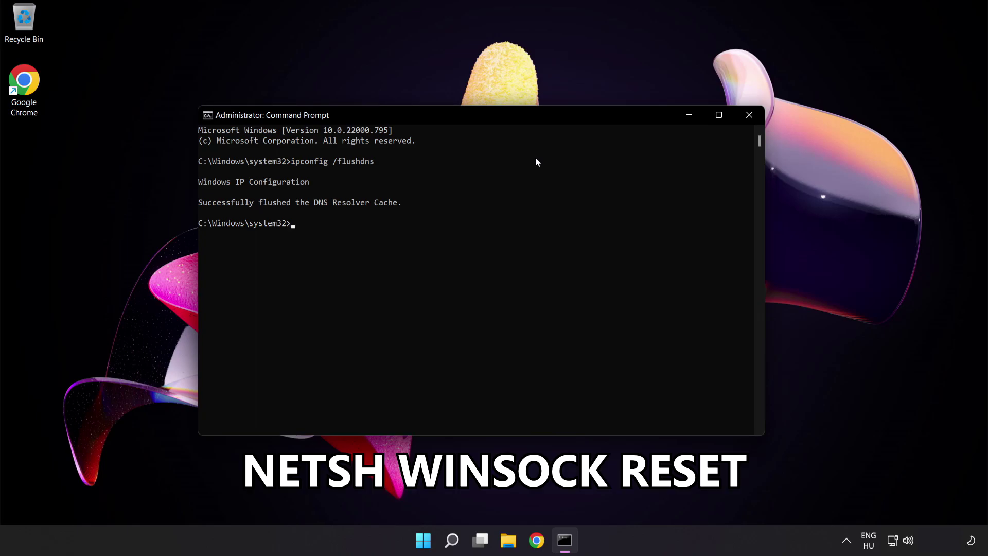
type("nets")
type("h wins")
type("ock reset")
- Run netsh winsock reset, then exit the administrator Command Prompt
key("Return")
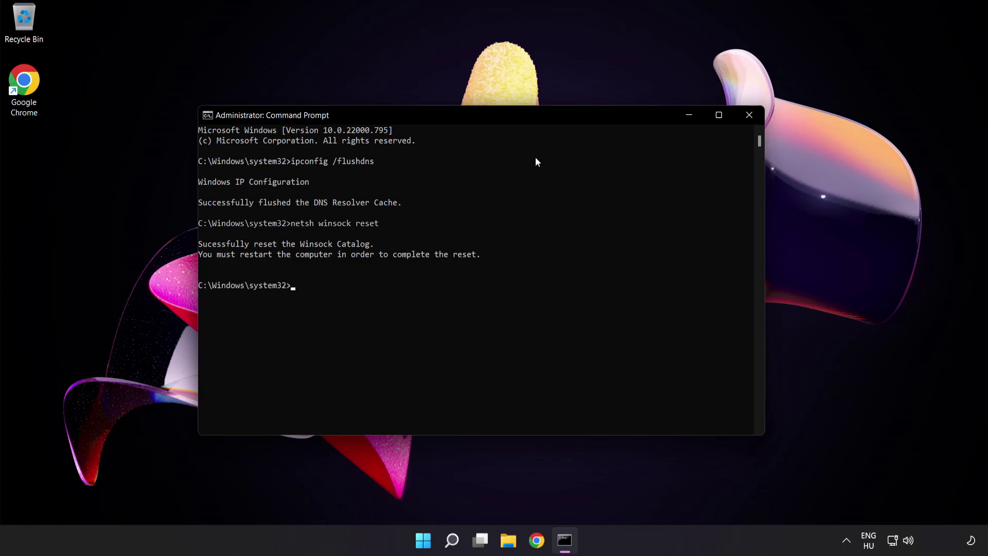
type("exit")
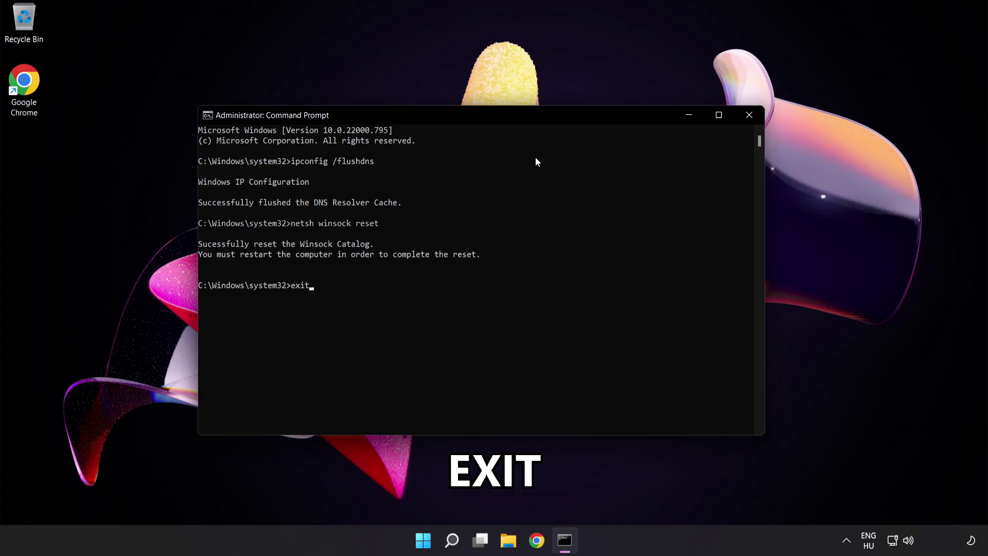
key("Return")
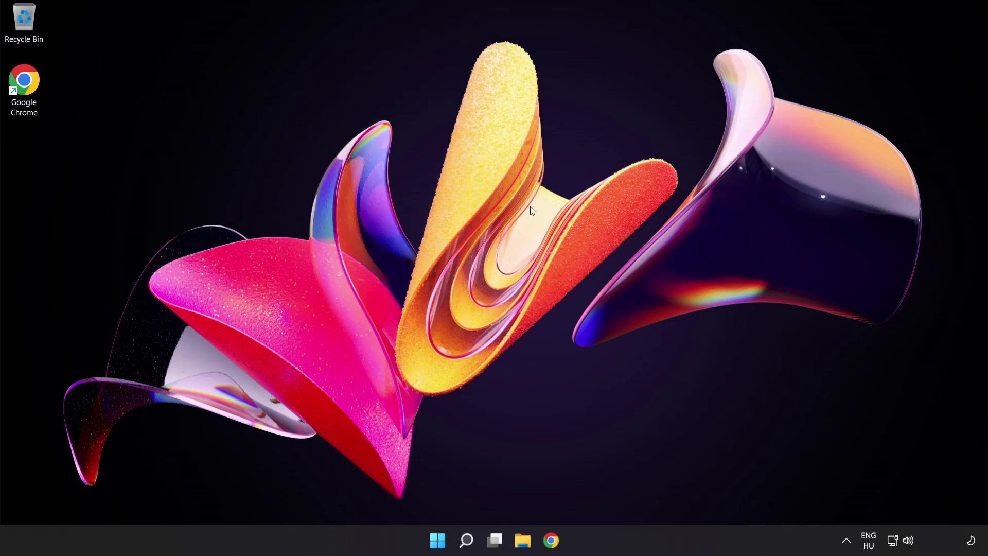
- Go from the network tray icon through Advanced network settings to the Network Connections list
right_click(894, 541)
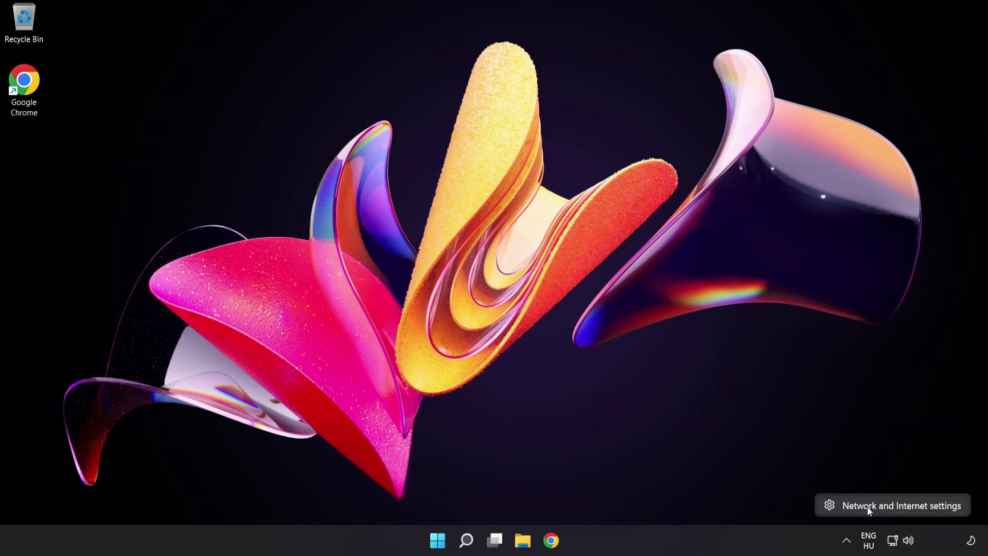
left_click(930, 506)
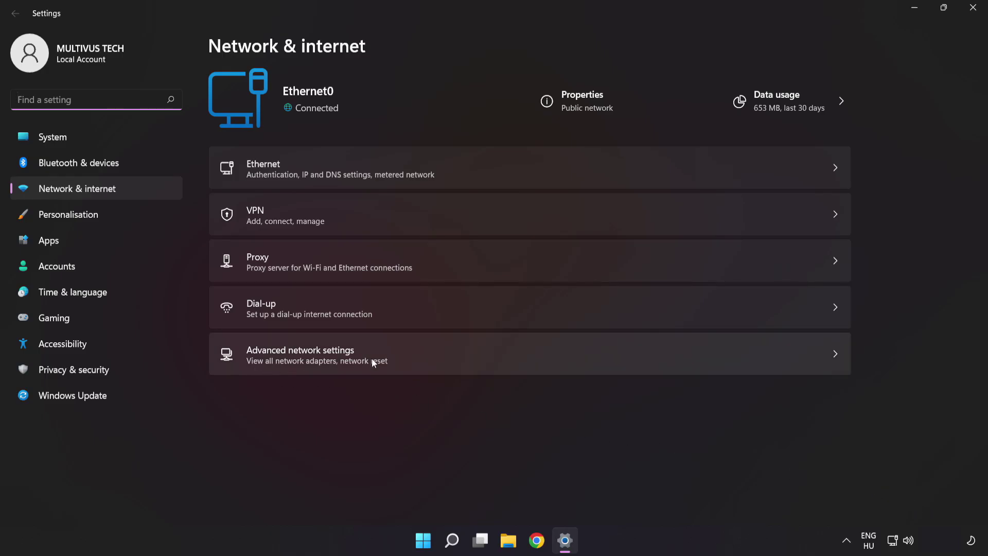
left_click(423, 357)
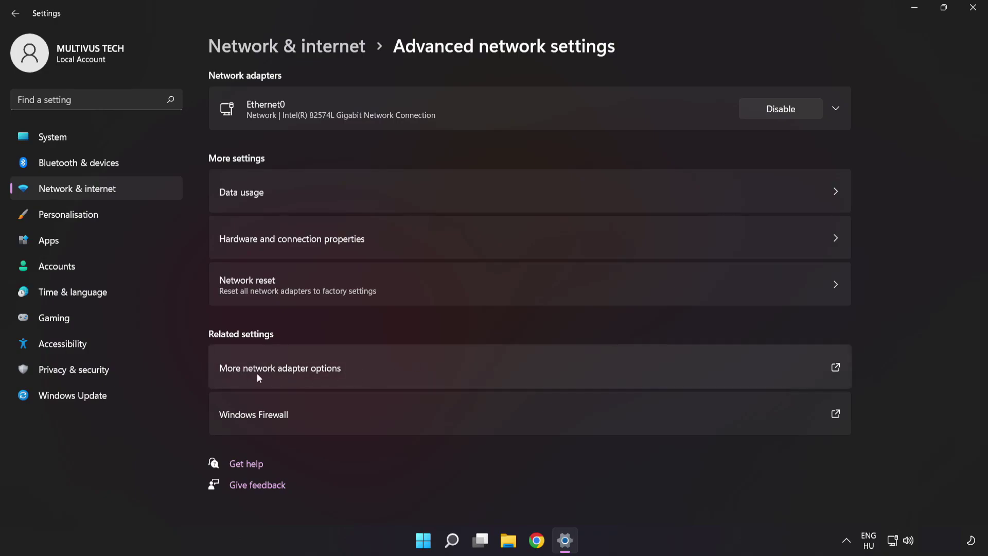
left_click(363, 370)
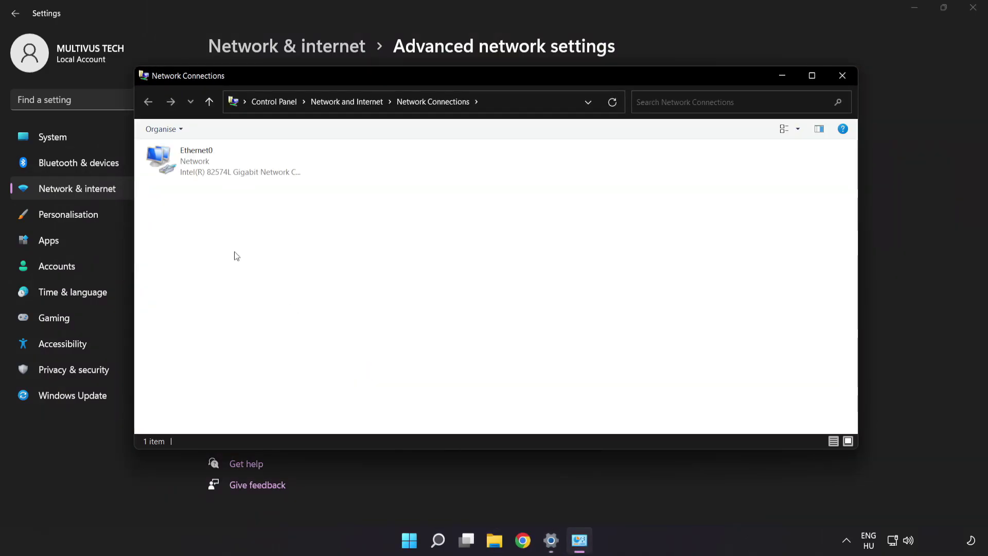
- Open Ethernet0 Properties, centre it, and select Internet Protocol Version 4 (TCP/IPv4)
left_click(232, 162)
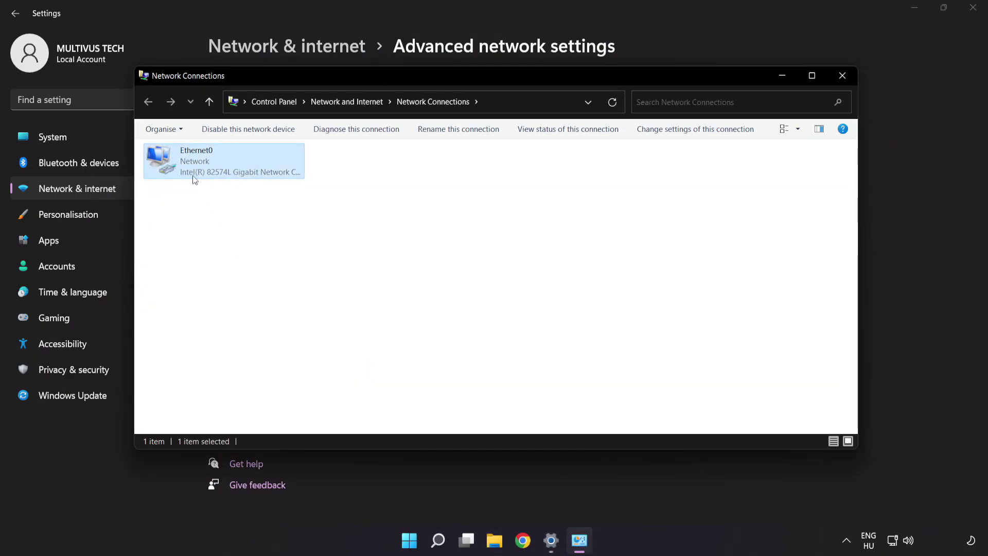
right_click(222, 165)
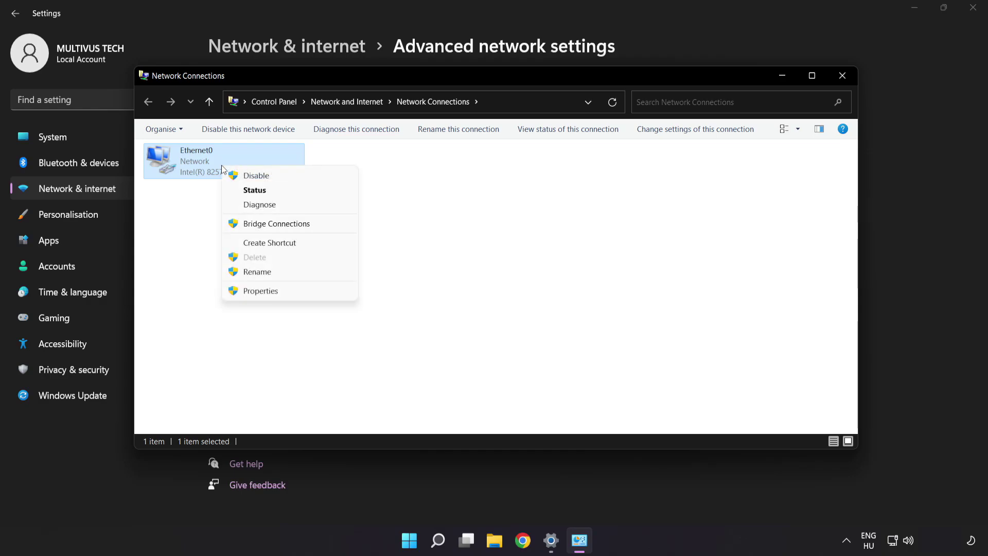
left_click(295, 293)
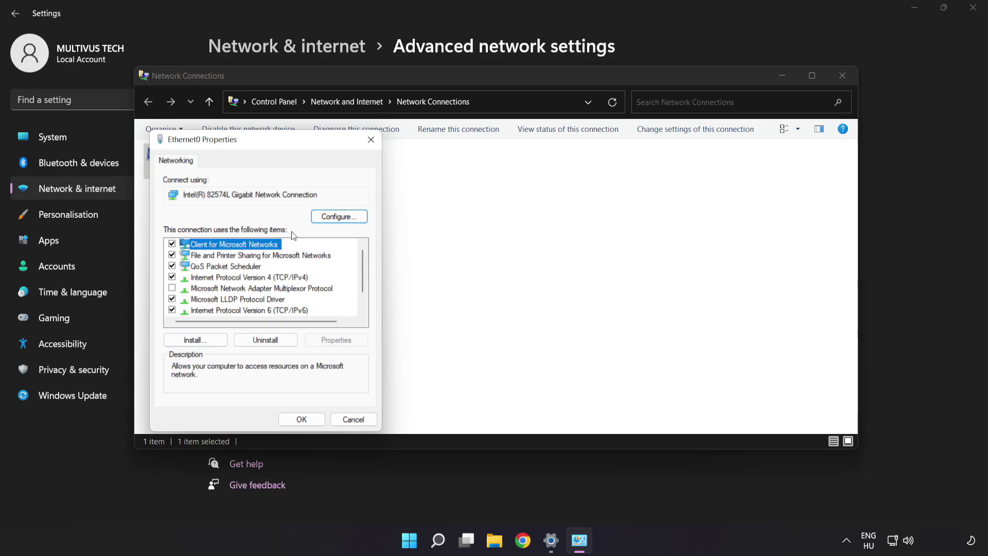
left_click_drag(261, 143, 470, 126)
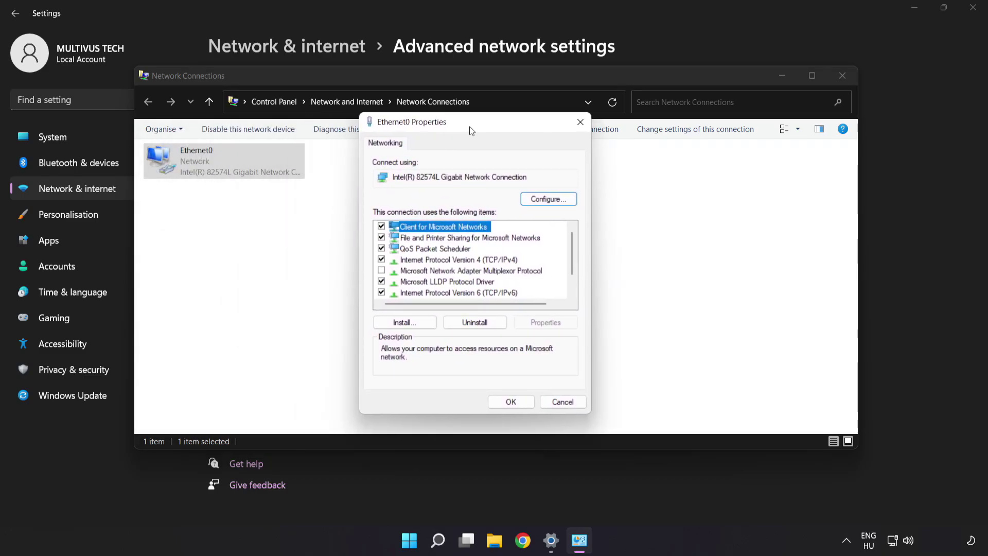
left_click(436, 260)
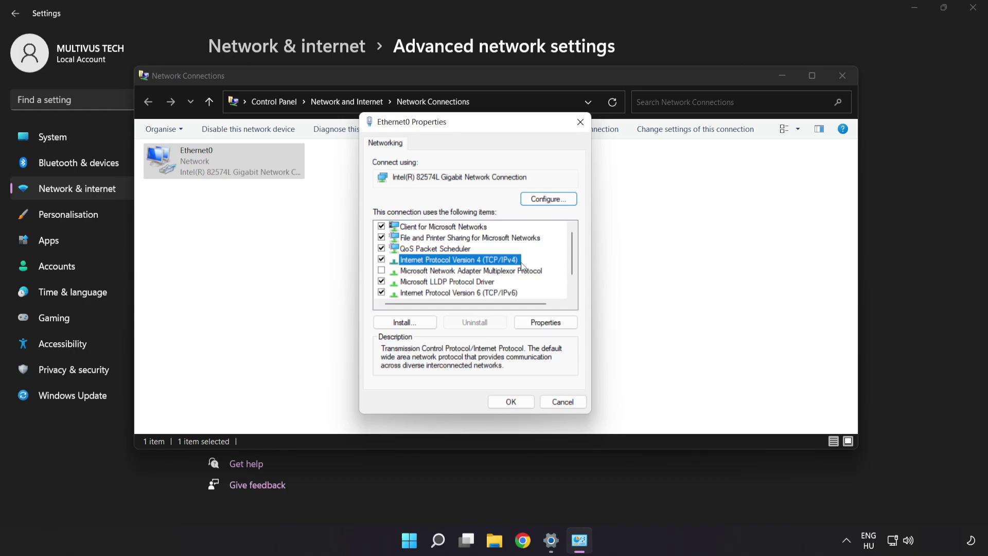
- Set Ethernet0's IPv4 DNS servers to 8.8.8.8 and 8.8.4.4, then close the adapter windows
left_click(546, 324)
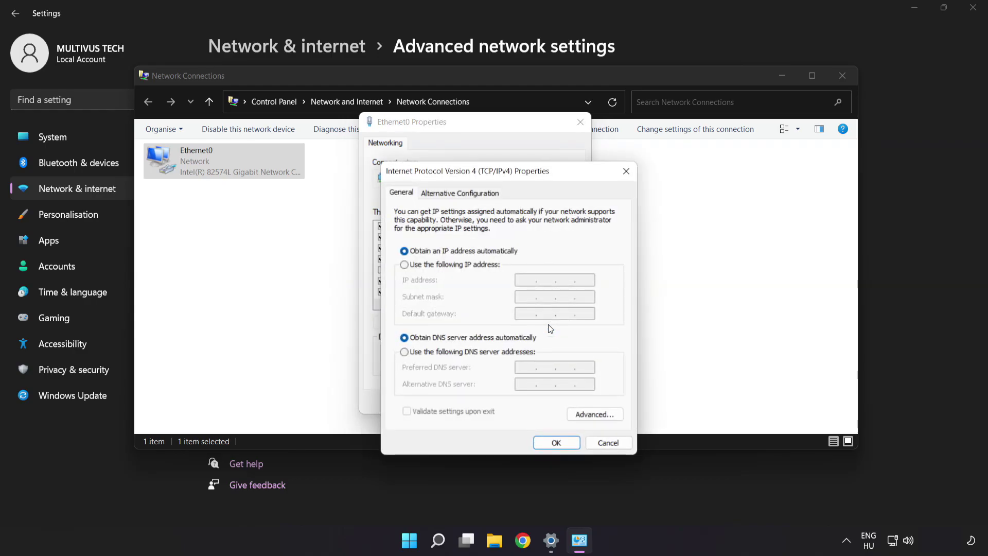
left_click_drag(521, 175, 486, 134)
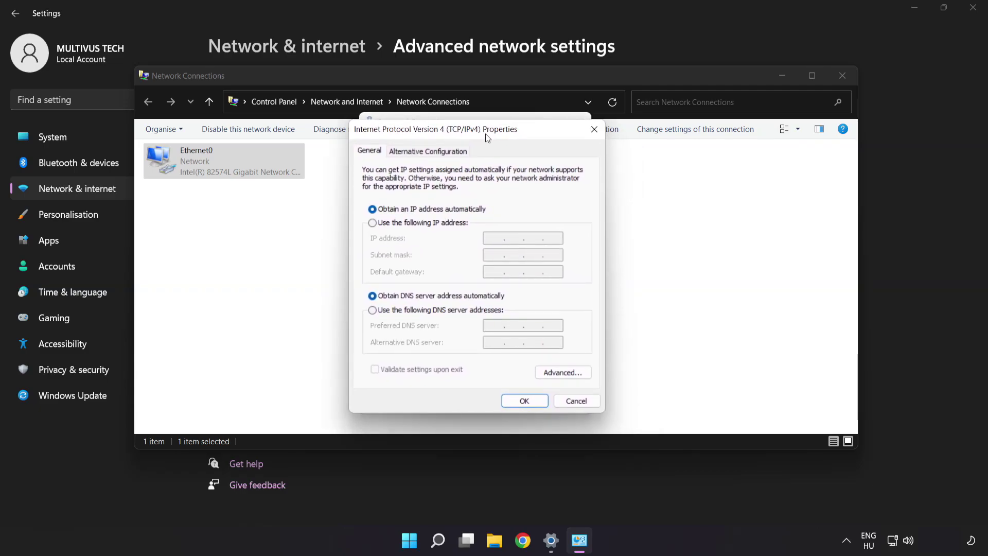
left_click(405, 312)
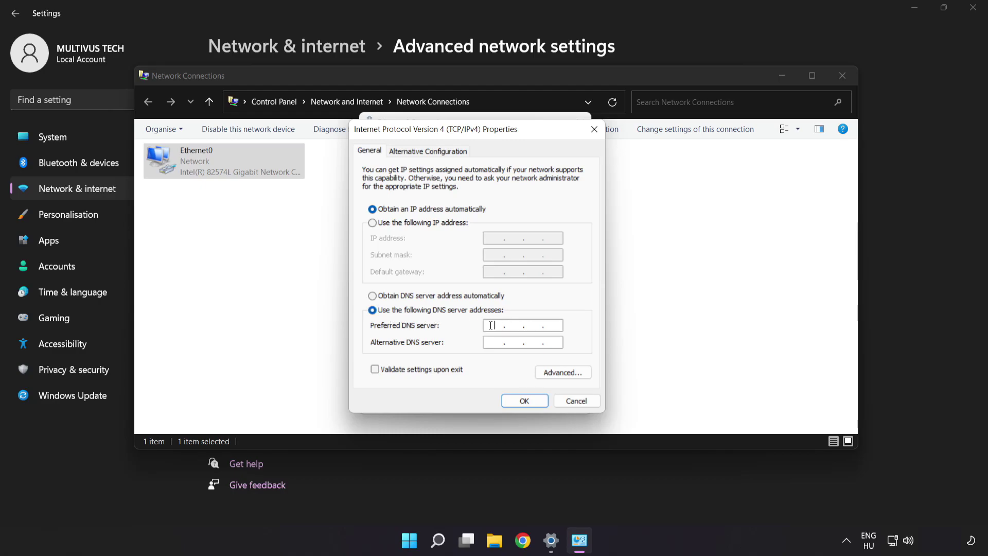
type("8")
type("8")
type("88")
type("8")
type("84")
type("4 . 4")
left_click(527, 405)
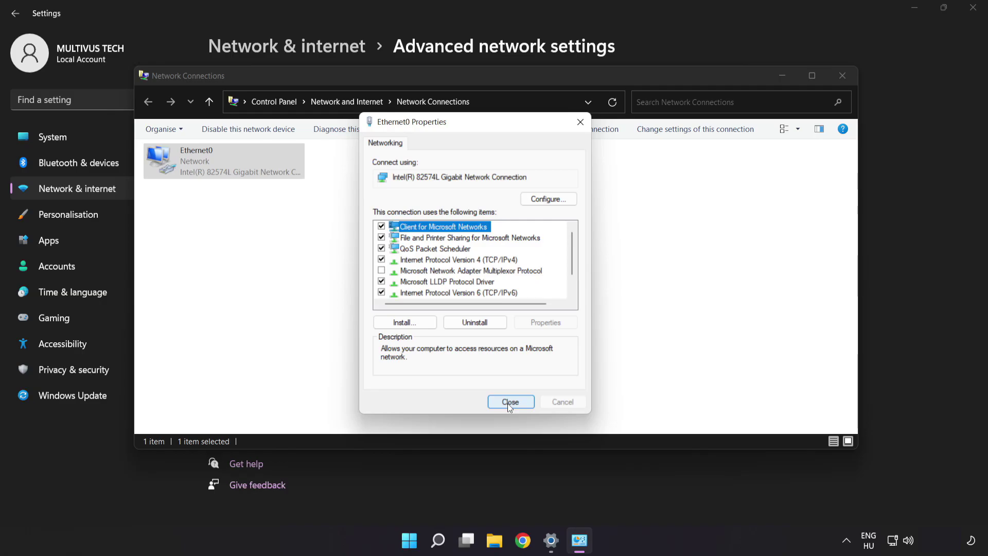
left_click(510, 402)
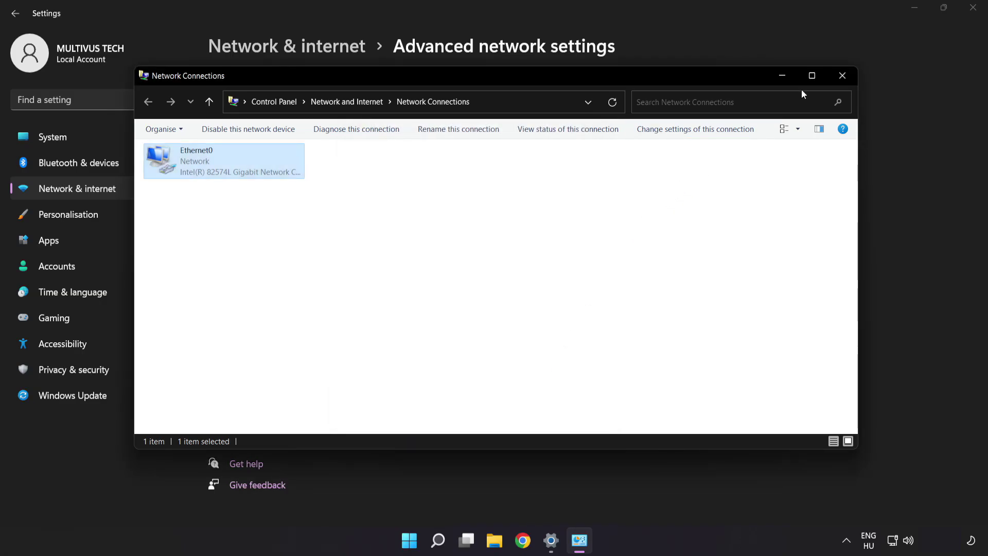
left_click(841, 77)
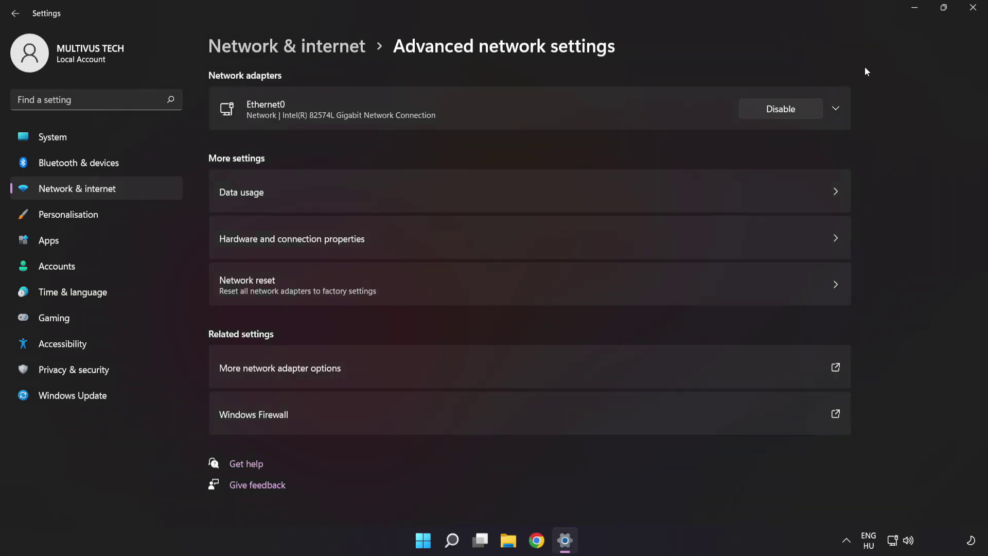
- Close Settings and show the Start menu's Sleep, Shut down and Restart options
left_click(973, 8)
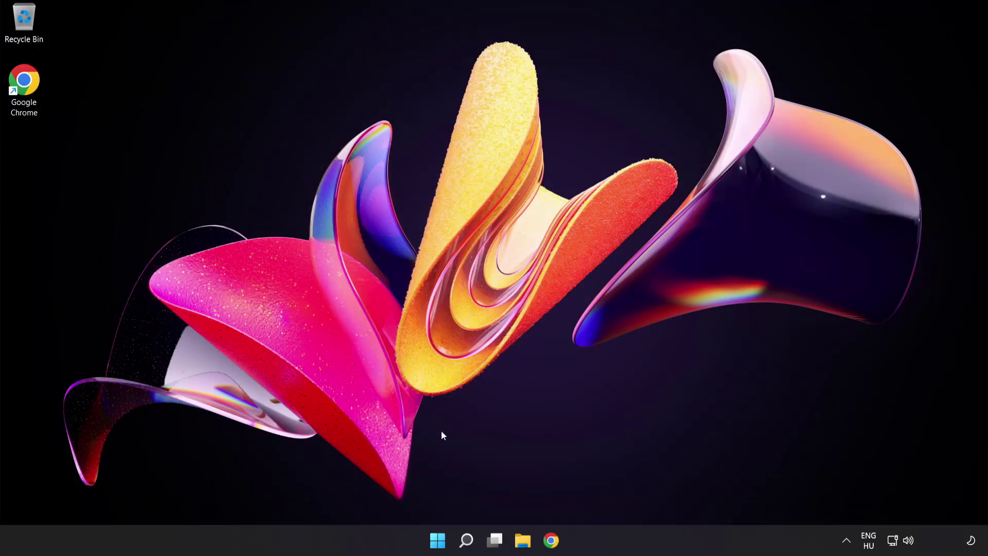
left_click(434, 540)
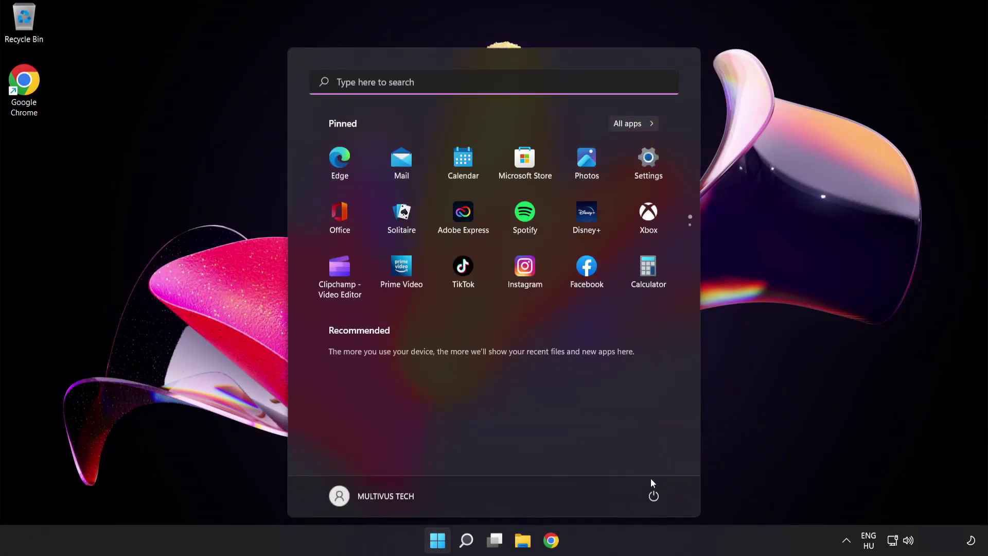
left_click(654, 496)
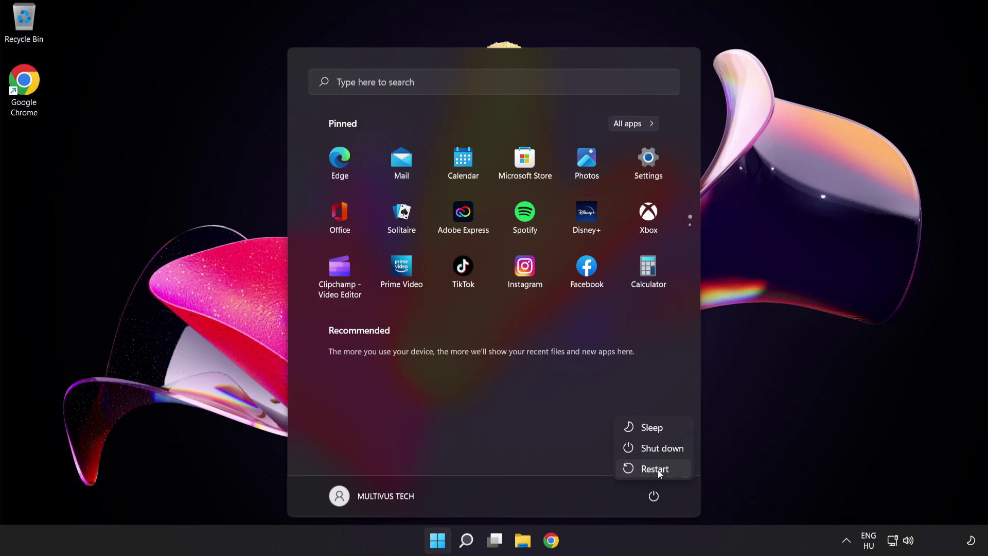